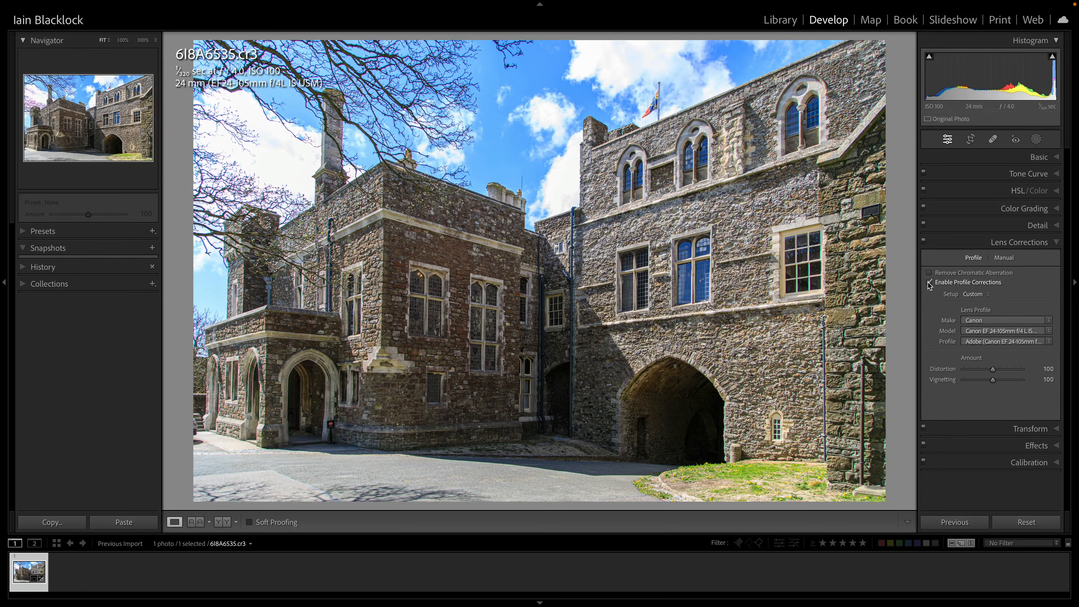
# Step: Compare the castle photo with and without the lens profile corrections, leaving them enabled
pyautogui.click(929, 283)
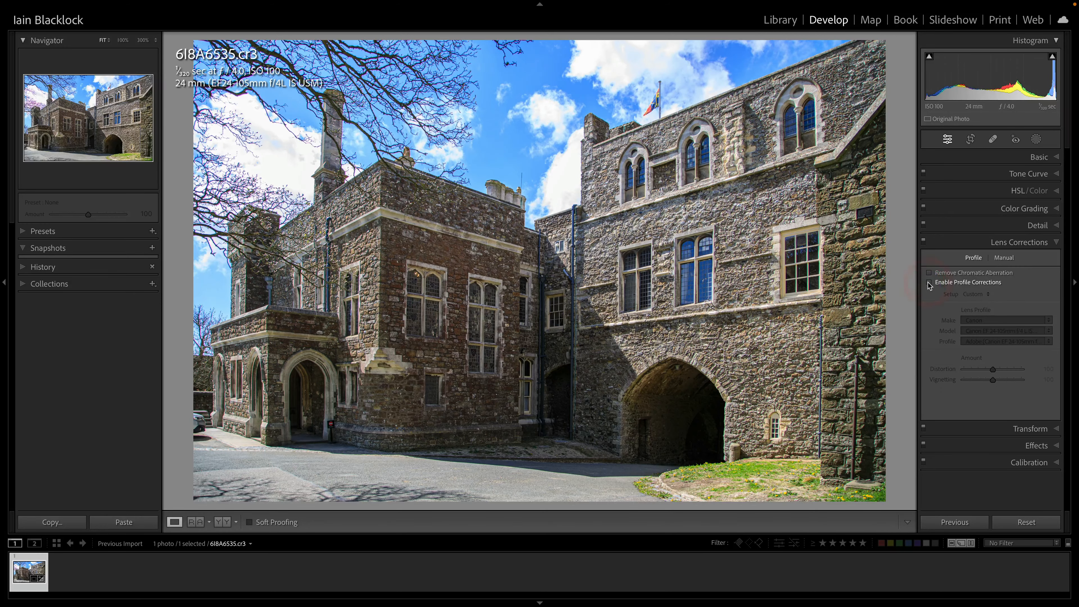
pyautogui.click(929, 283)
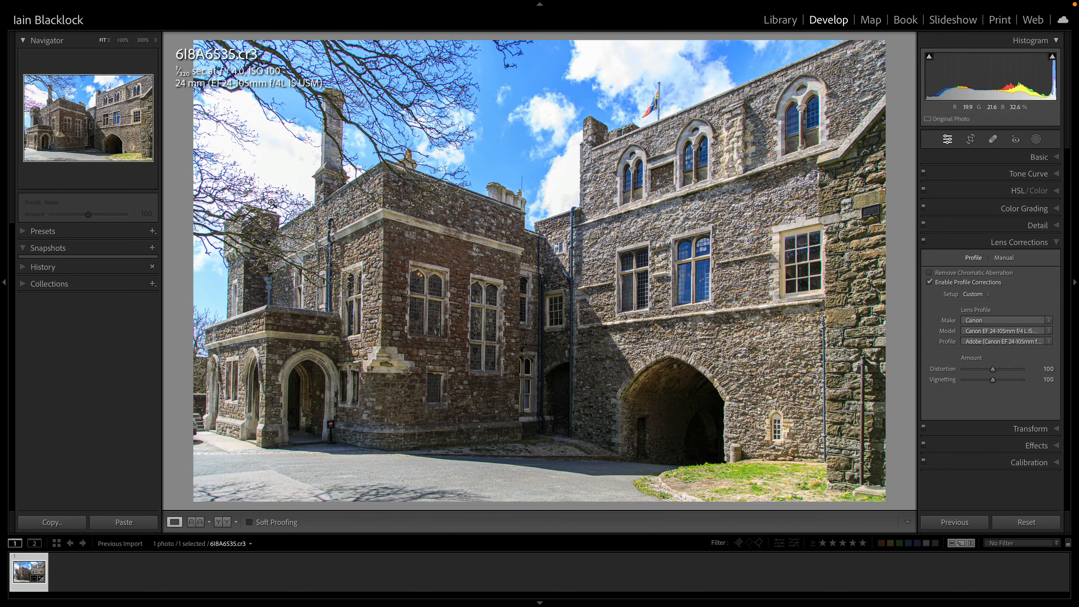
# Step: Compare the colour fringes around the chimney and branches with Remove Chromatic Aberration on and off, leaving it off
pyautogui.click(315, 136)
pyautogui.moveTo(346, 229); pyautogui.dragTo(384, 297)
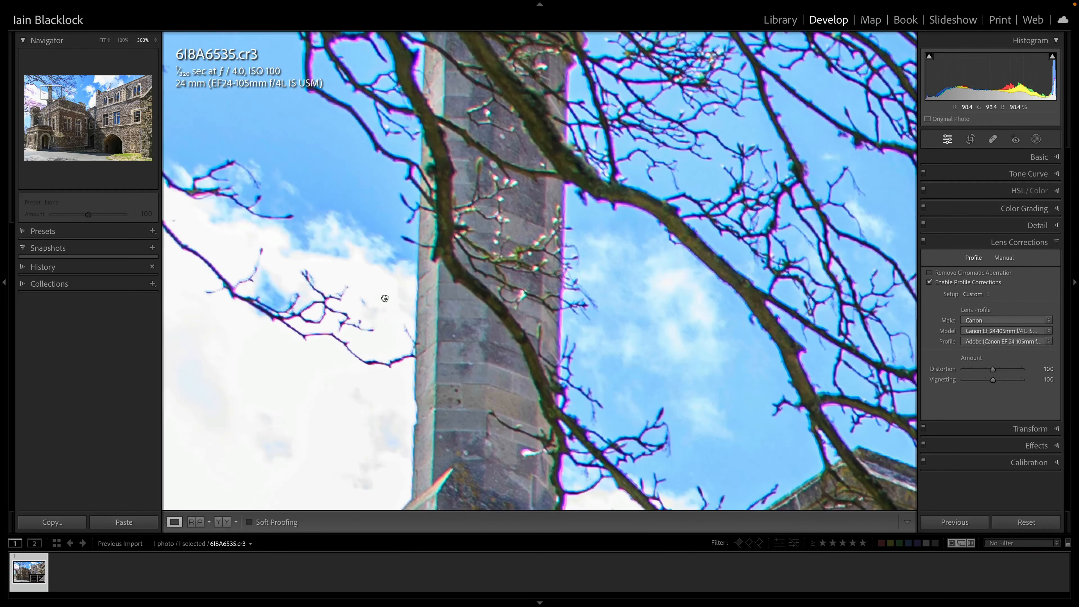
pyautogui.moveTo(325, 181); pyautogui.dragTo(336, 187)
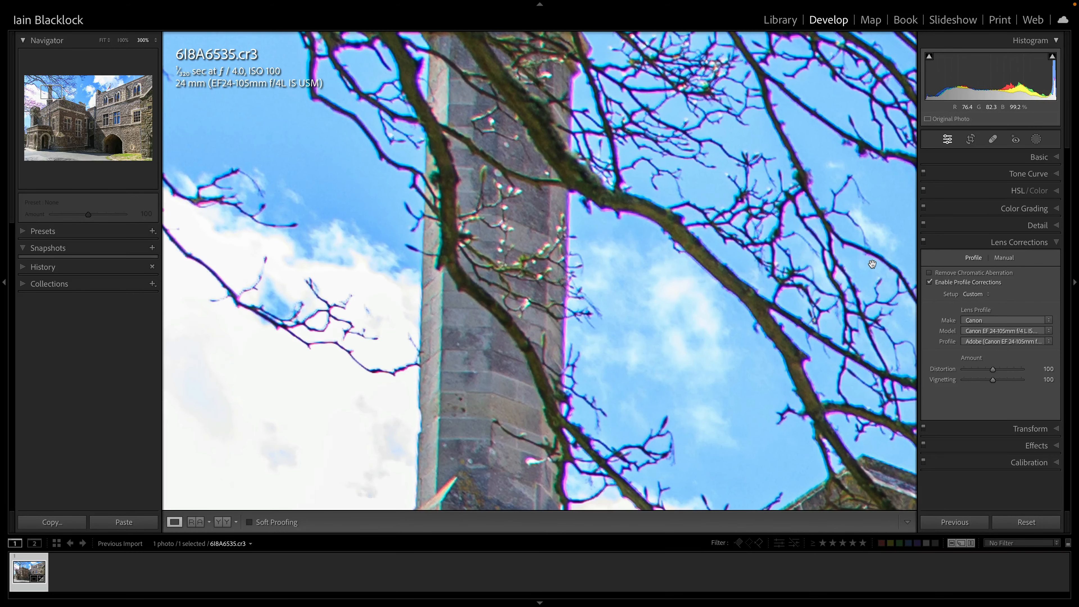
pyautogui.click(929, 273)
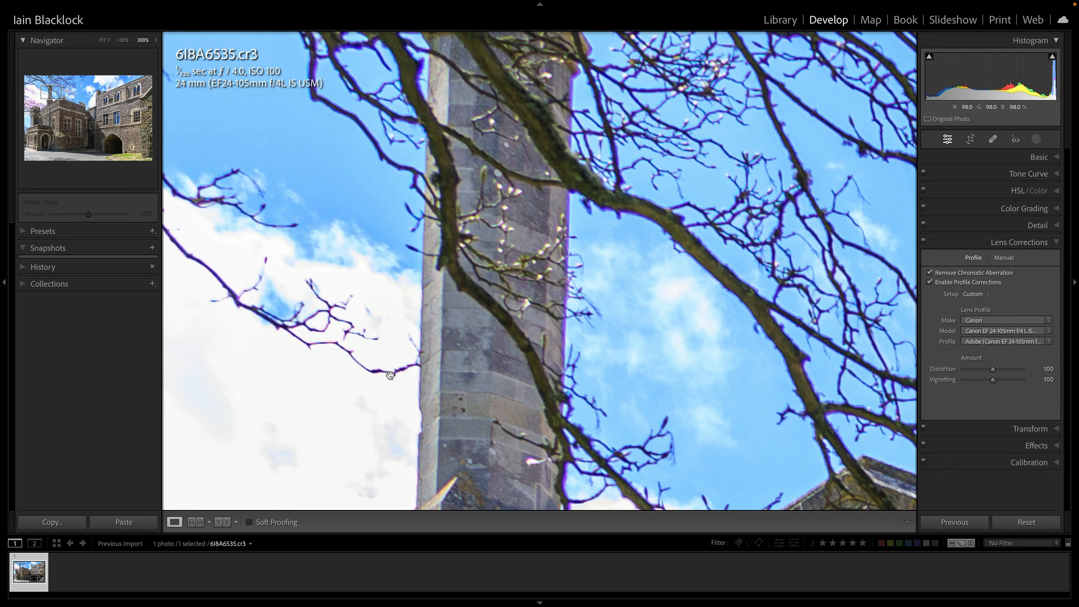
pyautogui.click(930, 273)
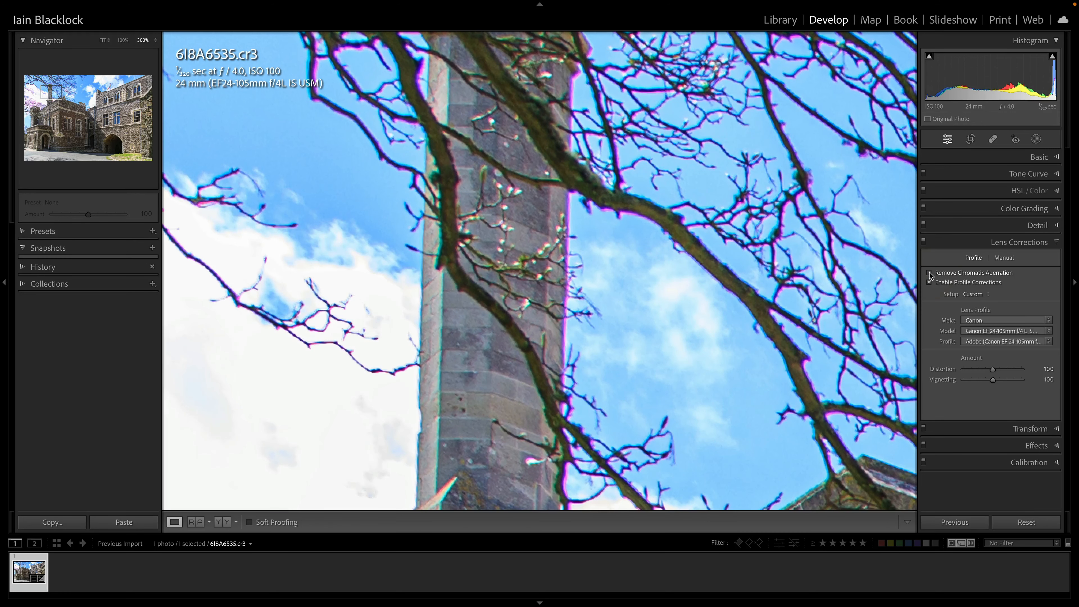
pyautogui.click(930, 273)
pyautogui.click(930, 273)
pyautogui.click(930, 273)
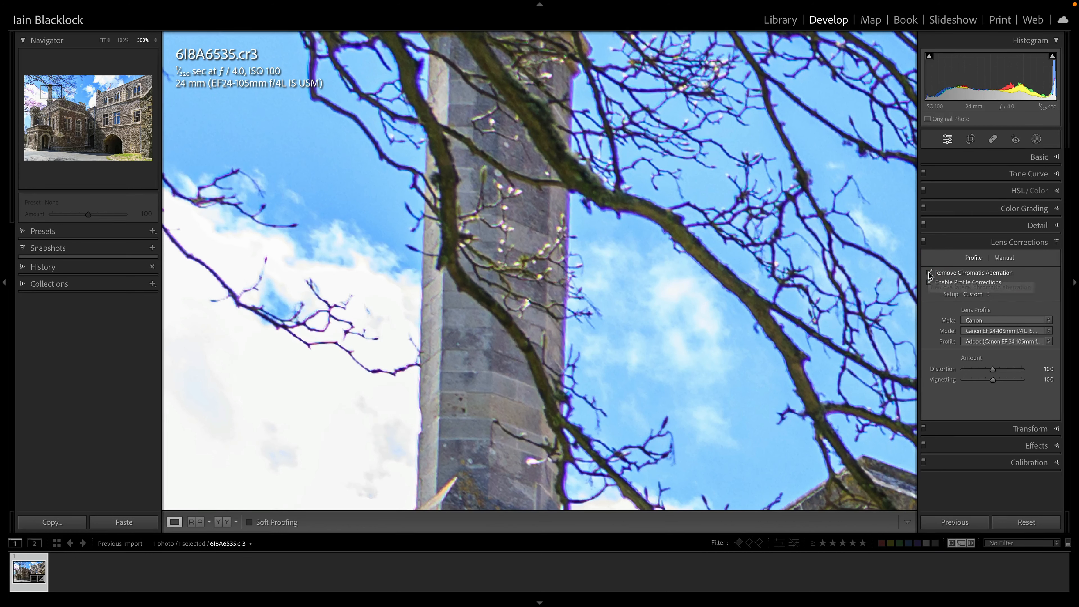
pyautogui.click(929, 272)
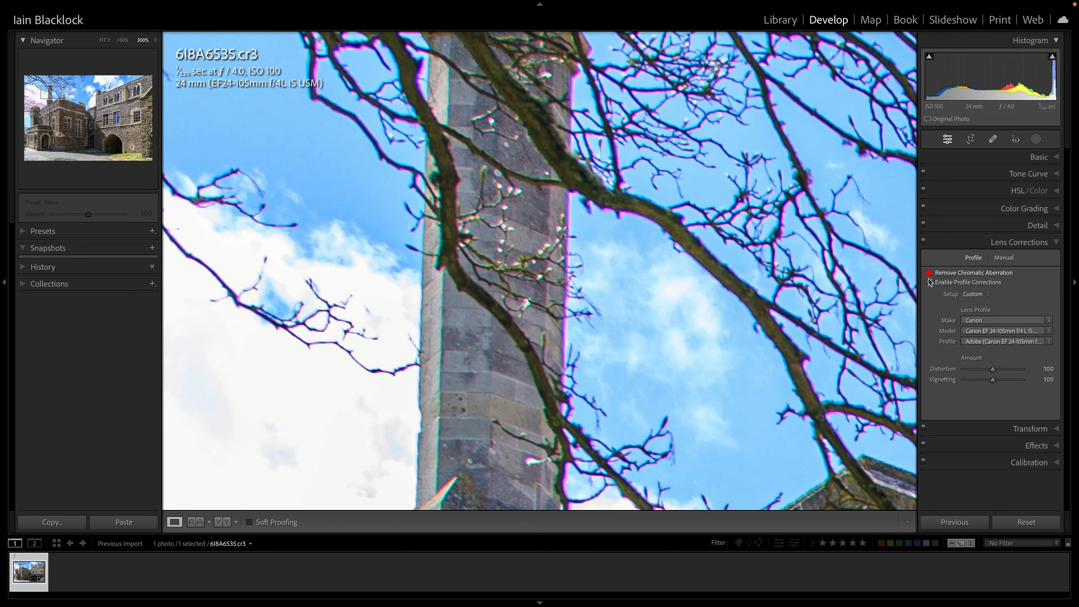
# Step: Disable the lens profile corrections and show the manual lens correction settings with the whole photo in view
pyautogui.click(930, 283)
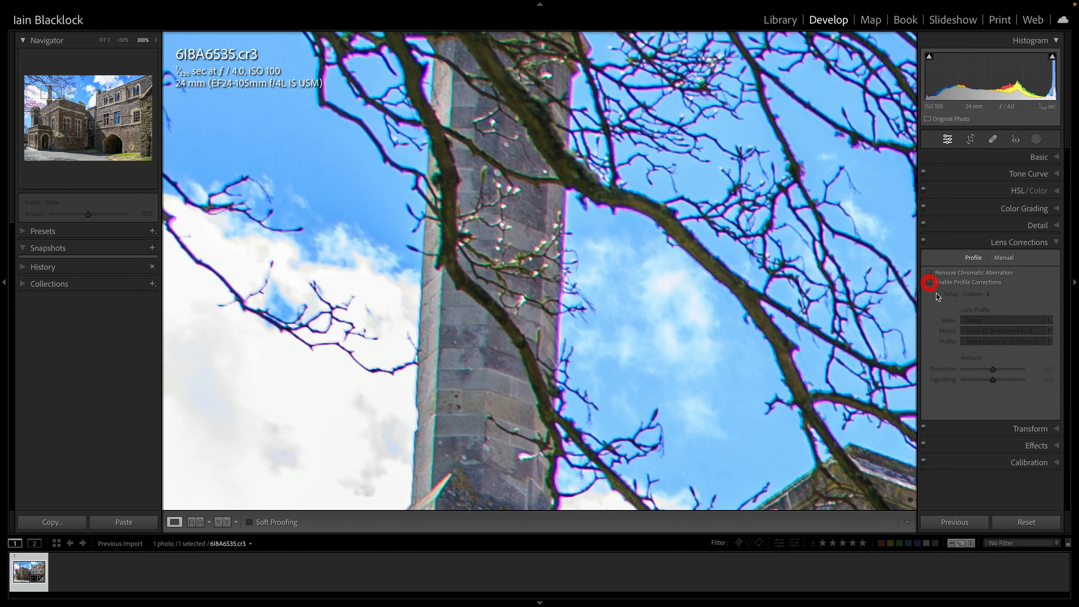
pyautogui.click(1003, 258)
pyautogui.press('z')
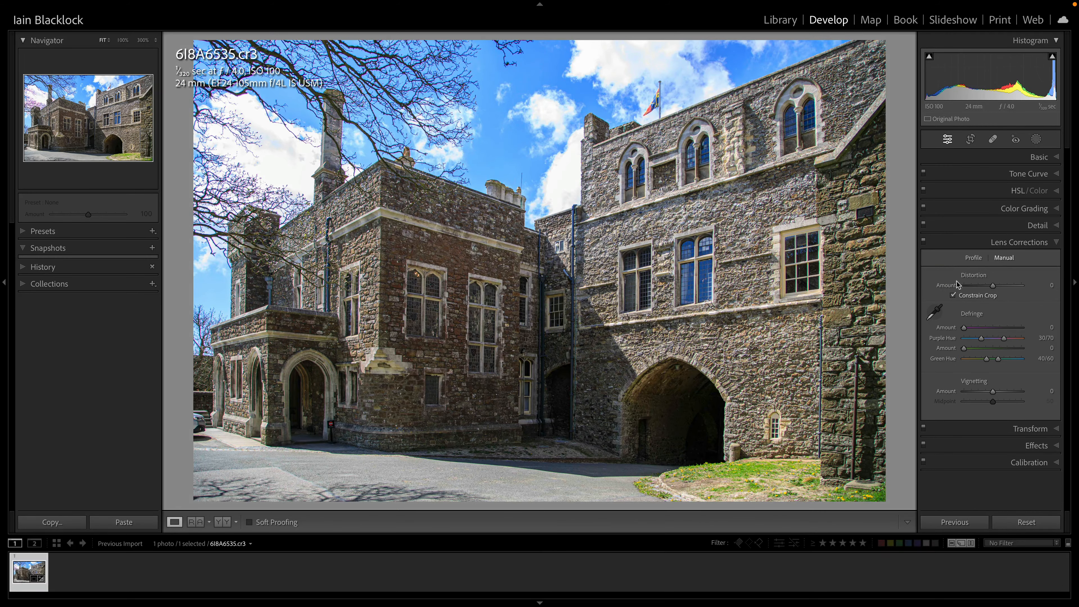
# Step: Try manual distortion amounts of -26, +56 and -37, resetting the distortion to 0 after each
pyautogui.moveTo(993, 286)
pyautogui.mouseDown()
pyautogui.moveTo(1018, 289)
pyautogui.moveTo(985, 287)
pyautogui.mouseUp()
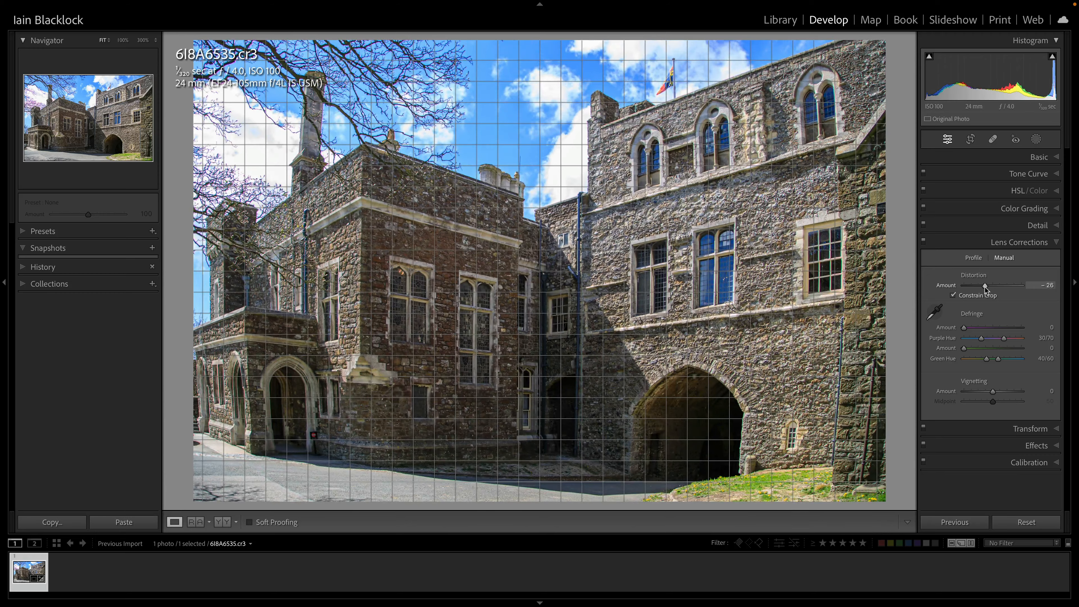
pyautogui.doubleClick(945, 286)
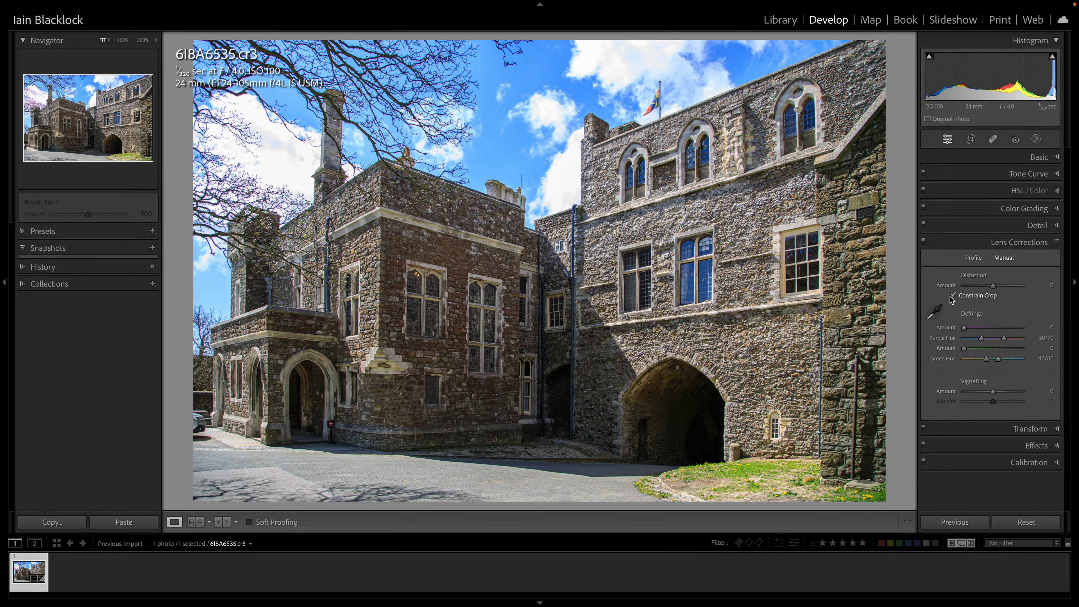
pyautogui.moveTo(993, 286); pyautogui.dragTo(1010, 287)
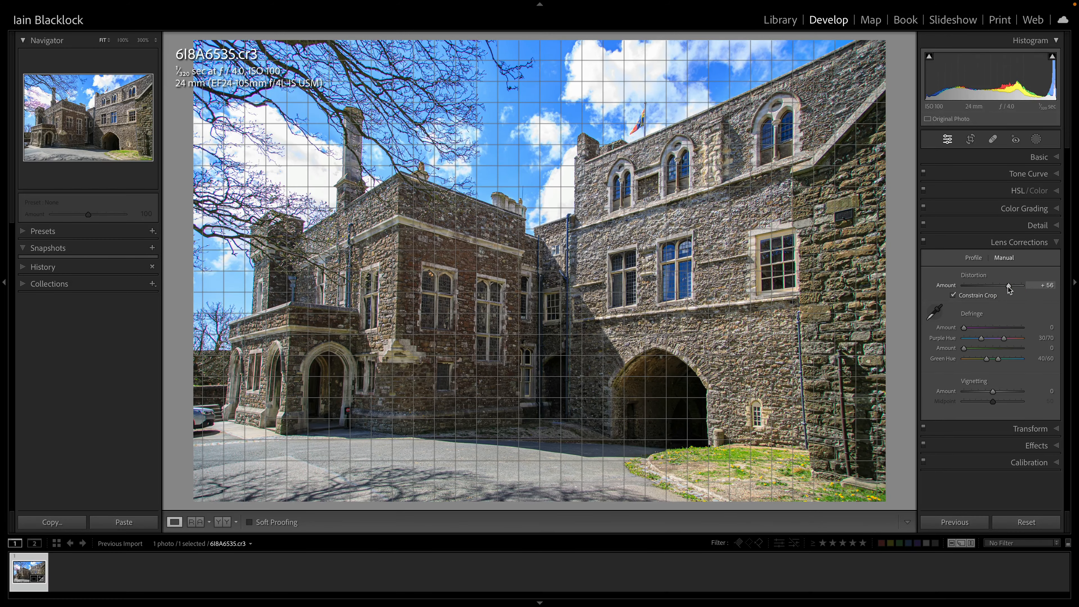
pyautogui.doubleClick(944, 285)
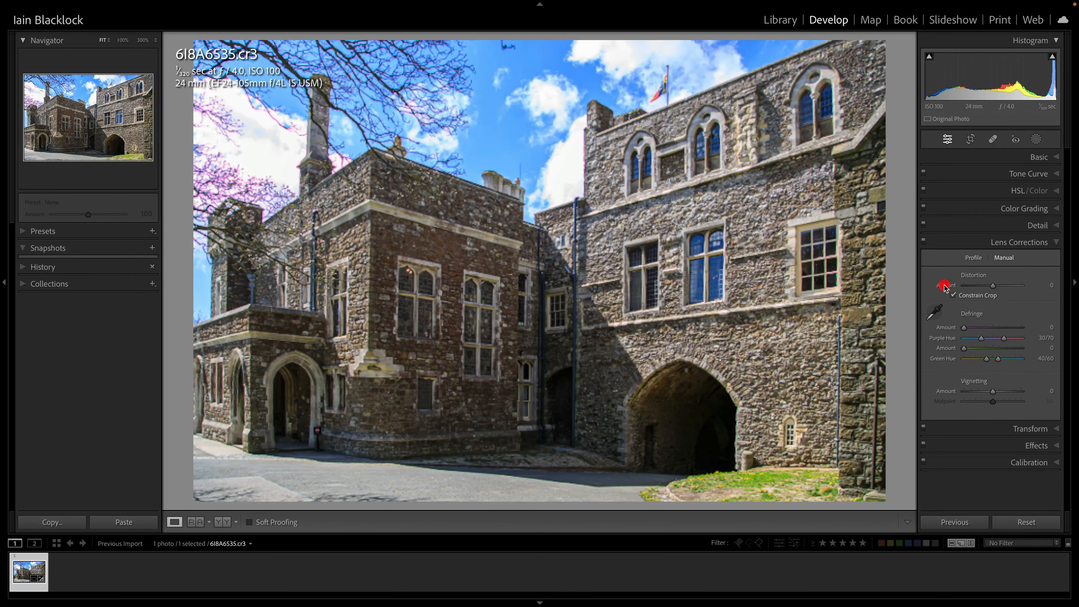
pyautogui.moveTo(993, 287); pyautogui.dragTo(983, 287)
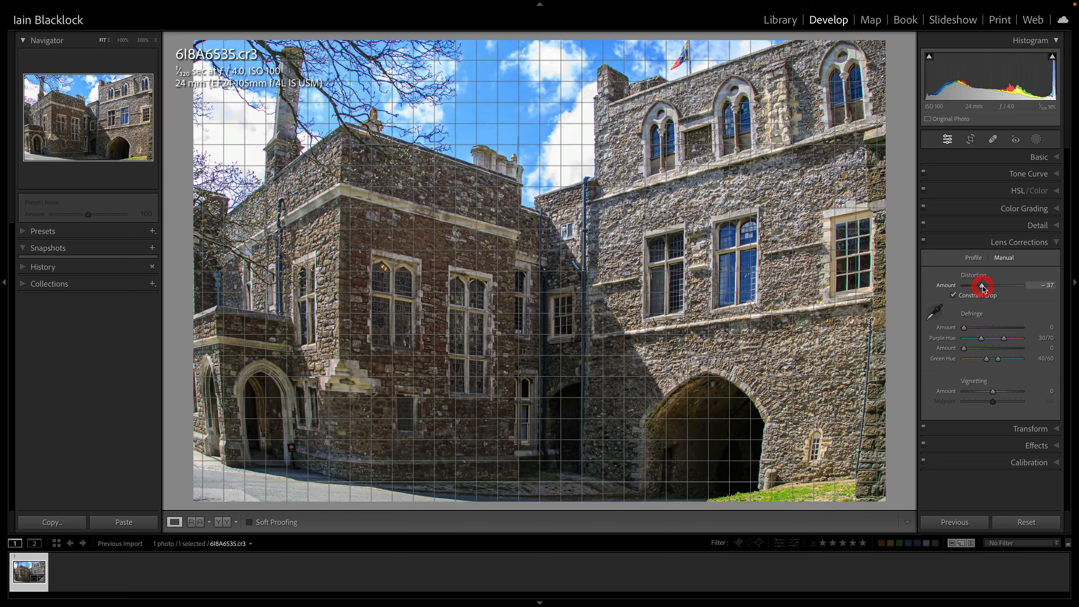
pyautogui.doubleClick(945, 286)
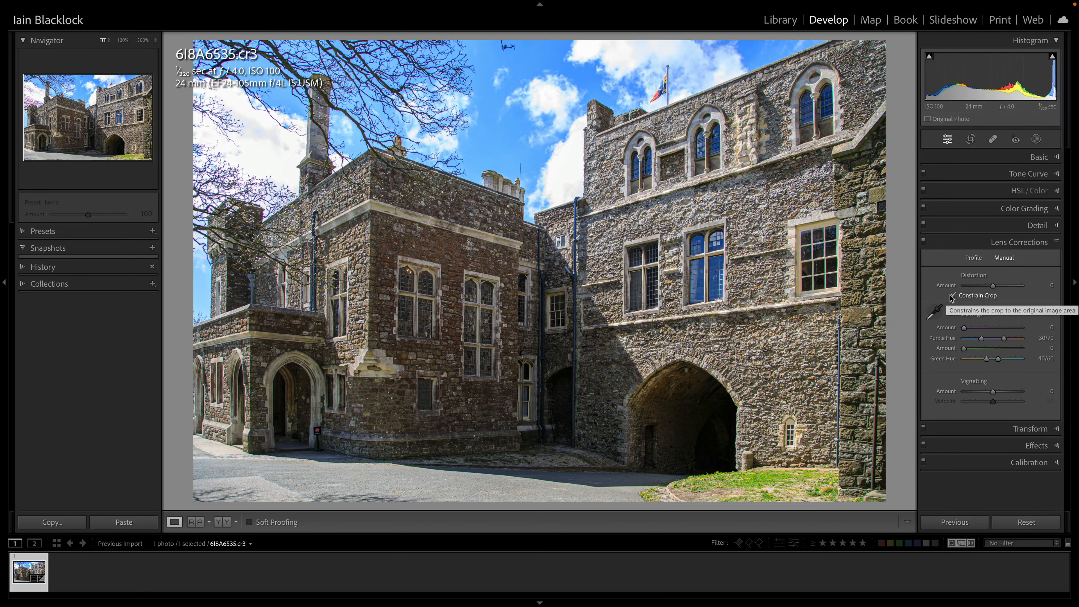
# Step: Try defringing the chimney area with purple amount 9, green amount 15 and adjusted hue ranges, and reset the defringe settings
pyautogui.click(320, 118)
pyautogui.click(459, 410)
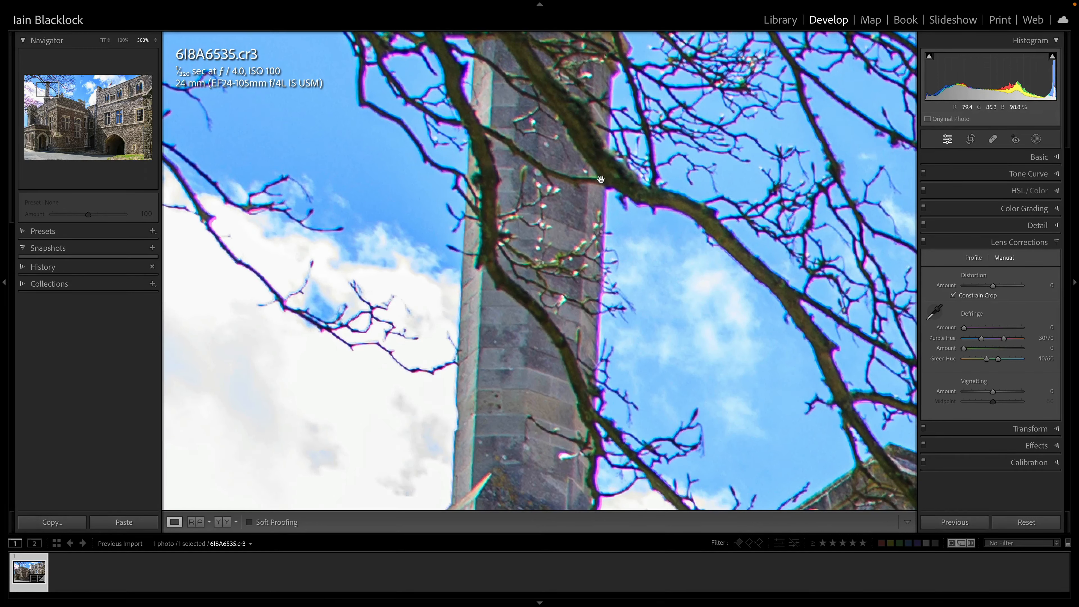
pyautogui.moveTo(964, 327); pyautogui.dragTo(991, 327)
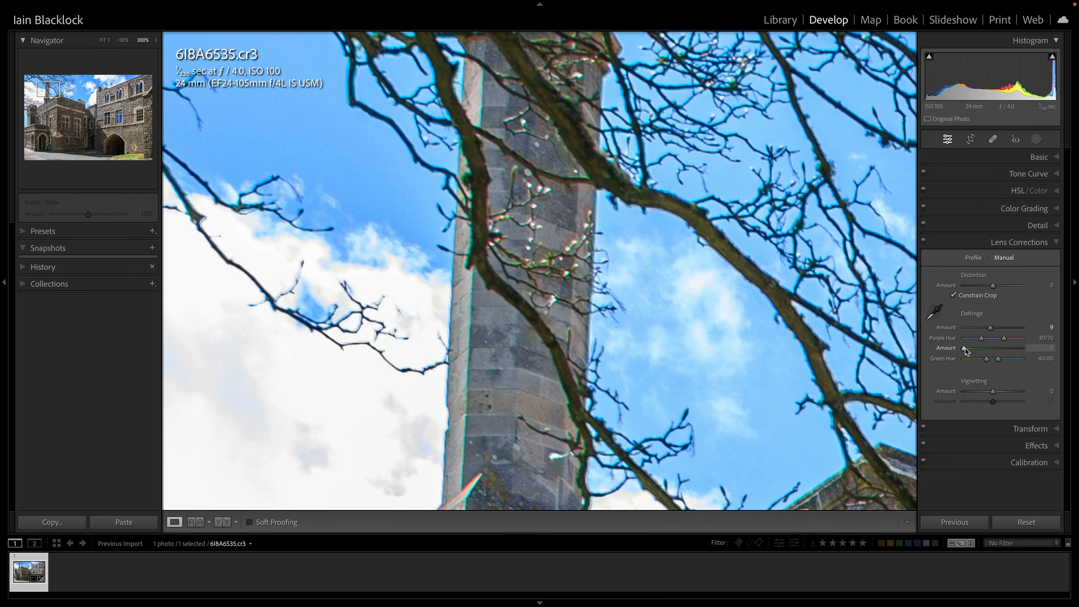
pyautogui.moveTo(993, 349); pyautogui.dragTo(1009, 349)
pyautogui.moveTo(999, 359)
pyautogui.mouseDown()
pyautogui.moveTo(1009, 359)
pyautogui.moveTo(1001, 359)
pyautogui.mouseUp()
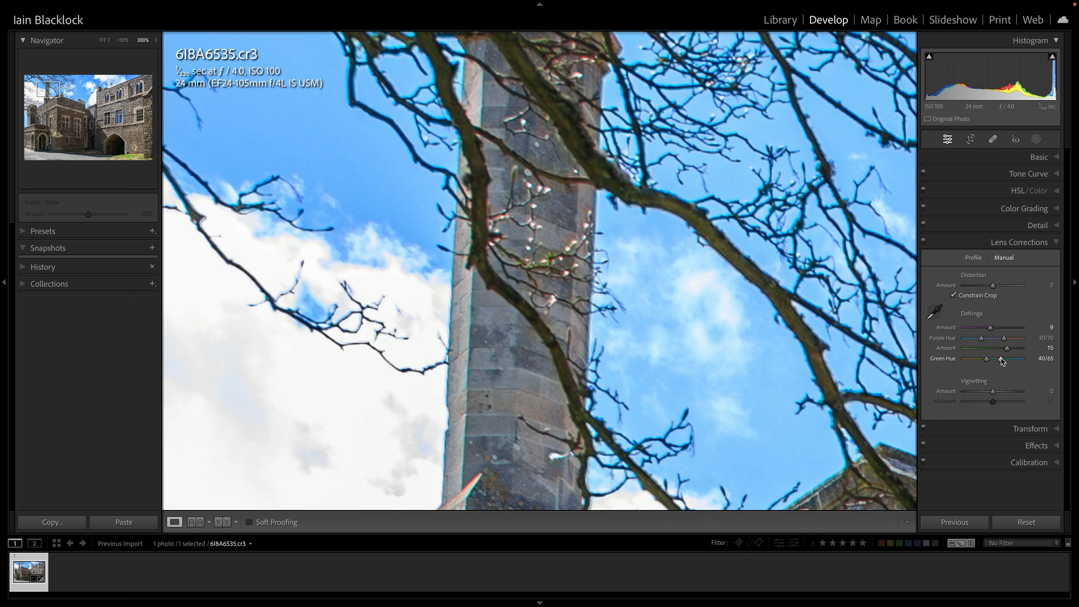
pyautogui.moveTo(1002, 358); pyautogui.dragTo(1012, 361)
pyautogui.moveTo(990, 329)
pyautogui.mouseDown()
pyautogui.moveTo(980, 329)
pyautogui.moveTo(1022, 340)
pyautogui.moveTo(981, 339)
pyautogui.moveTo(1004, 339)
pyautogui.moveTo(994, 338)
pyautogui.mouseUp()
pyautogui.doubleClick(972, 315)
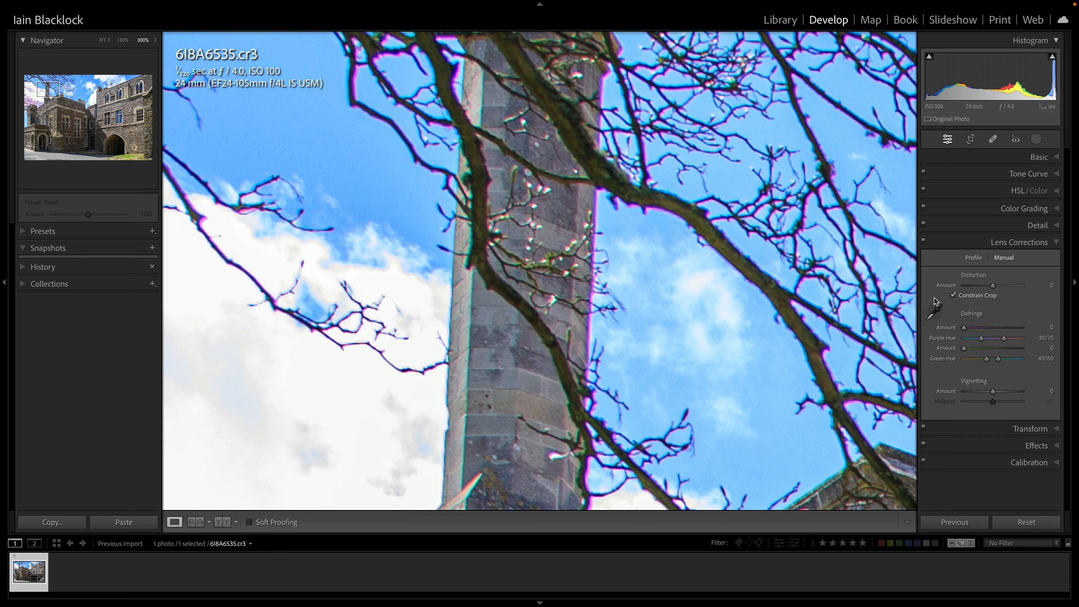
# Step: Sample the purple fringe on the chimney's edge and the green fringe beside the branch with the defringe eyedropper
pyautogui.click(934, 312)
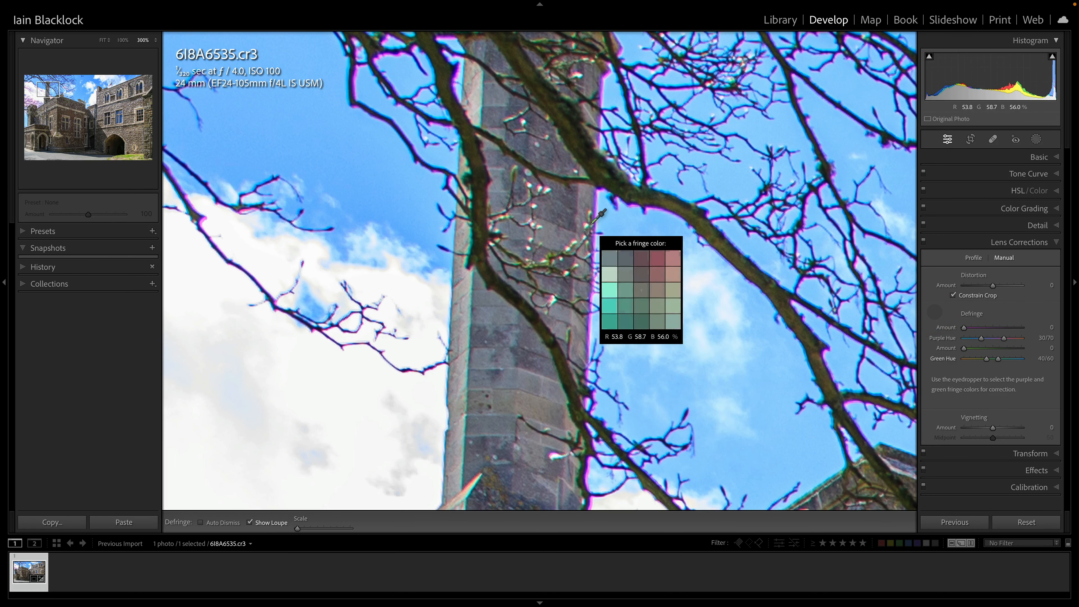
pyautogui.click(596, 211)
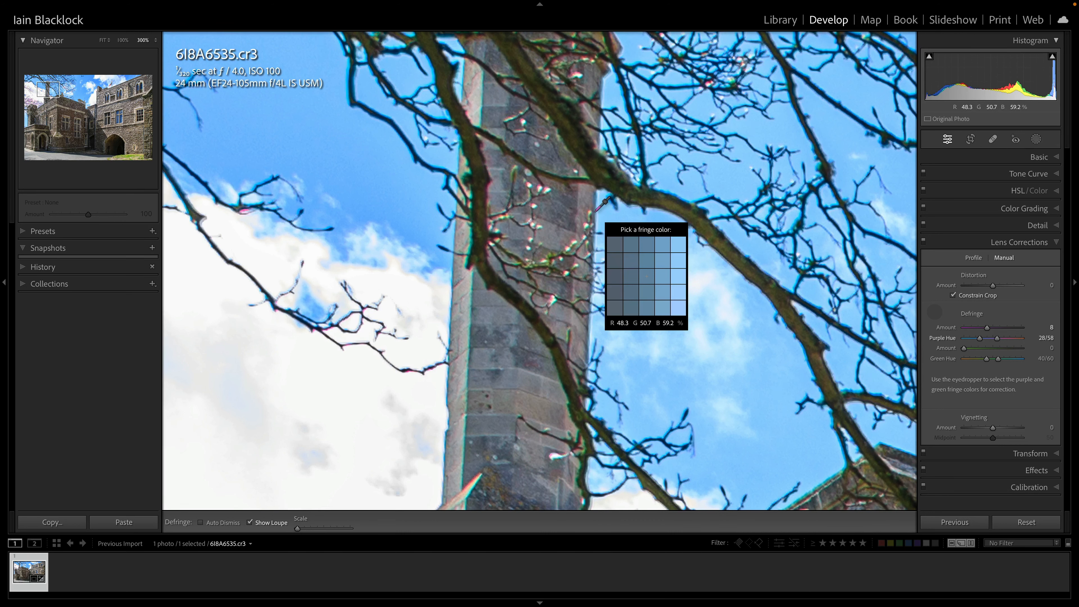
pyautogui.click(472, 244)
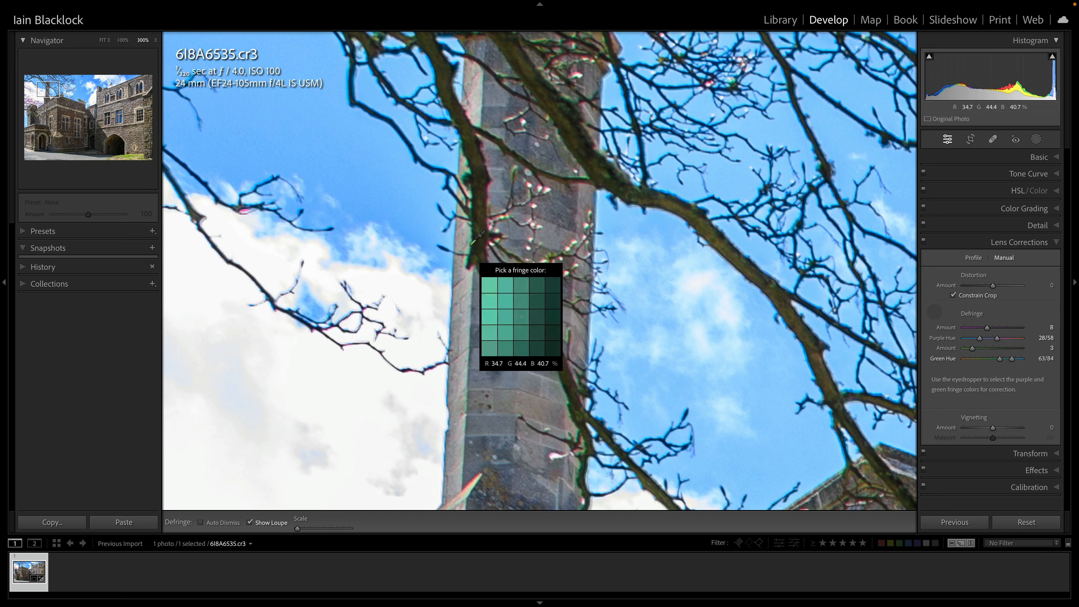
pyautogui.click(468, 245)
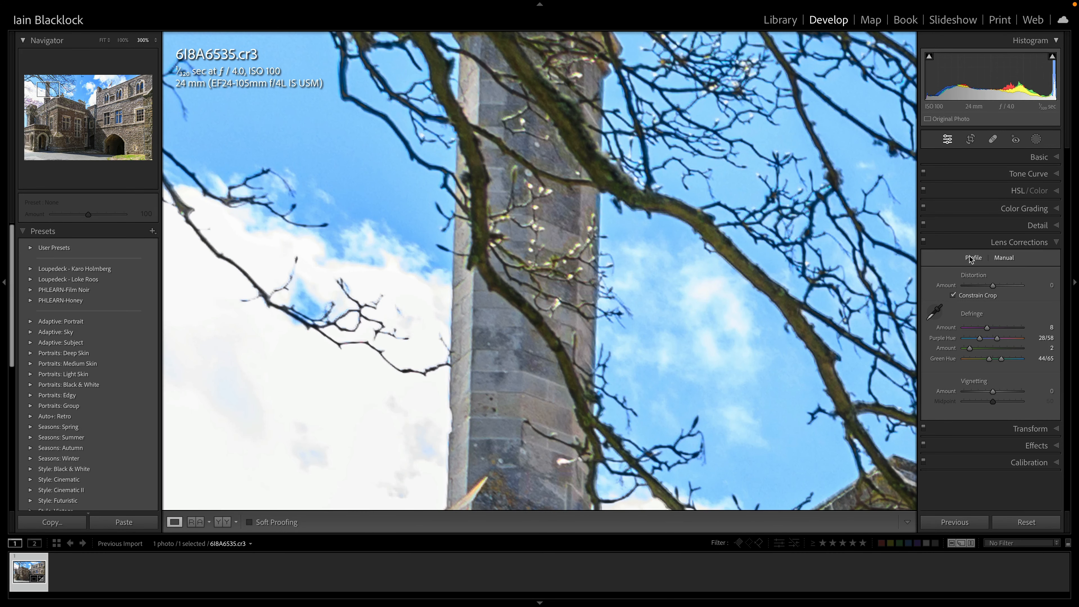
# Step: Review the lens profile's Setup options, including Default, Auto, Custom and saving new lens profile defaults
pyautogui.click(973, 258)
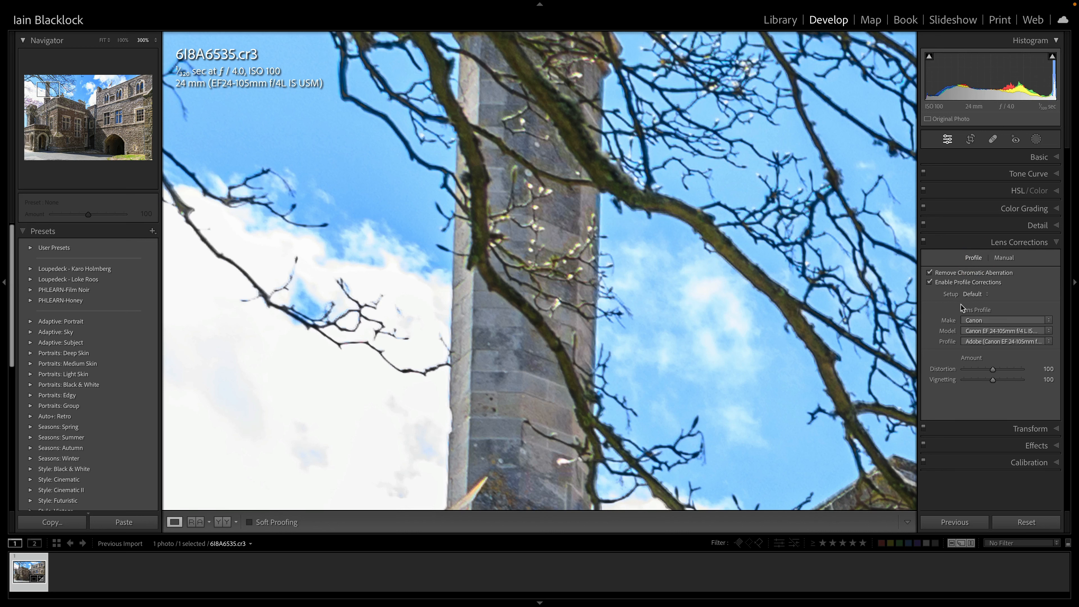
pyautogui.click(972, 295)
pyautogui.click(976, 295)
pyautogui.click(976, 295)
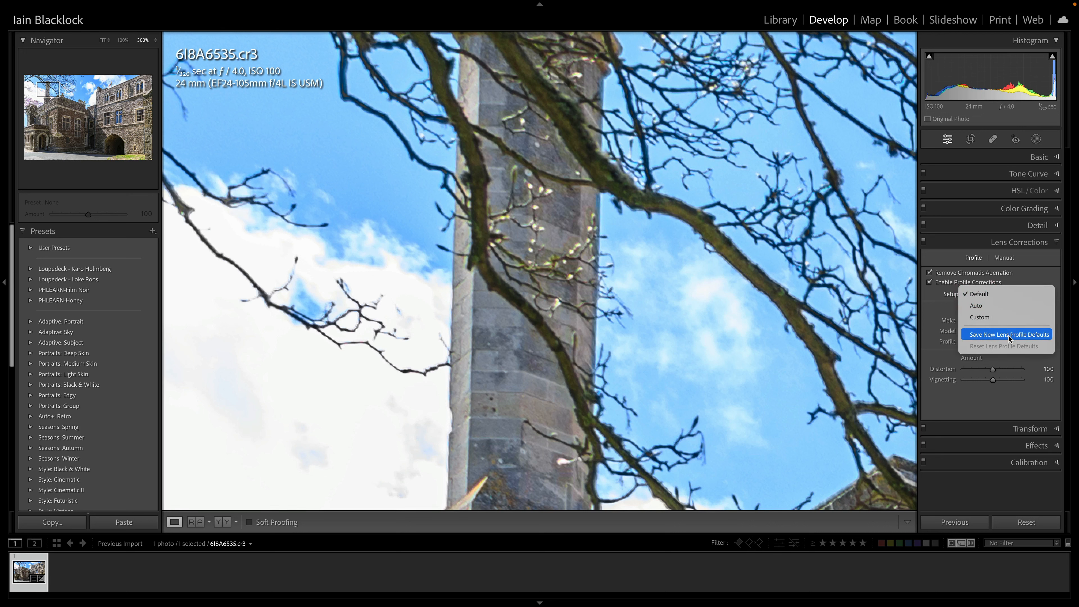
pyautogui.click(938, 307)
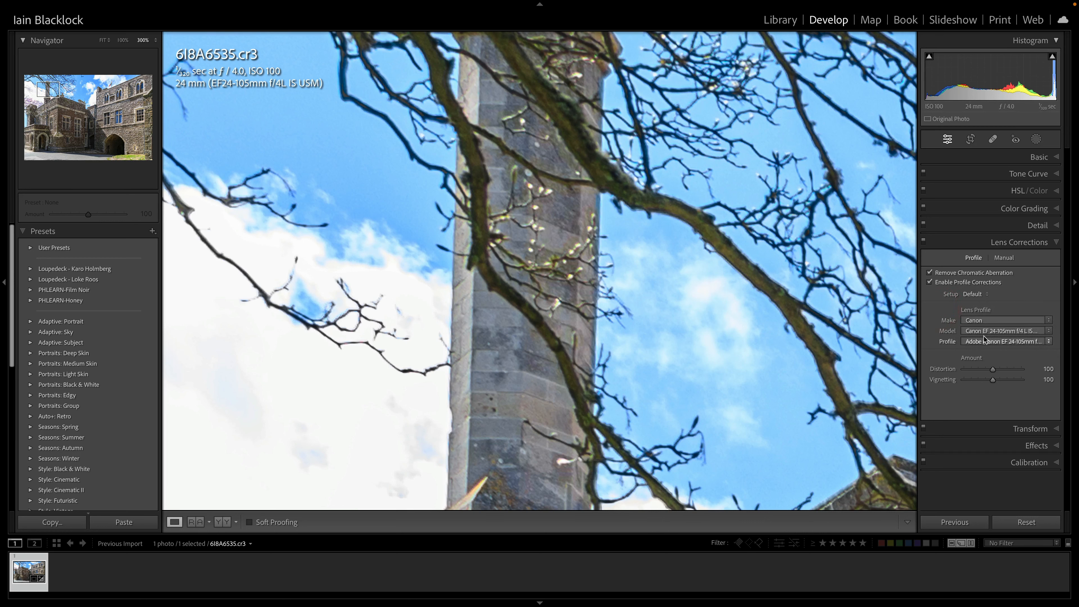
# Step: Set the lens profile's distortion correction amount to 127
pyautogui.click(971, 296)
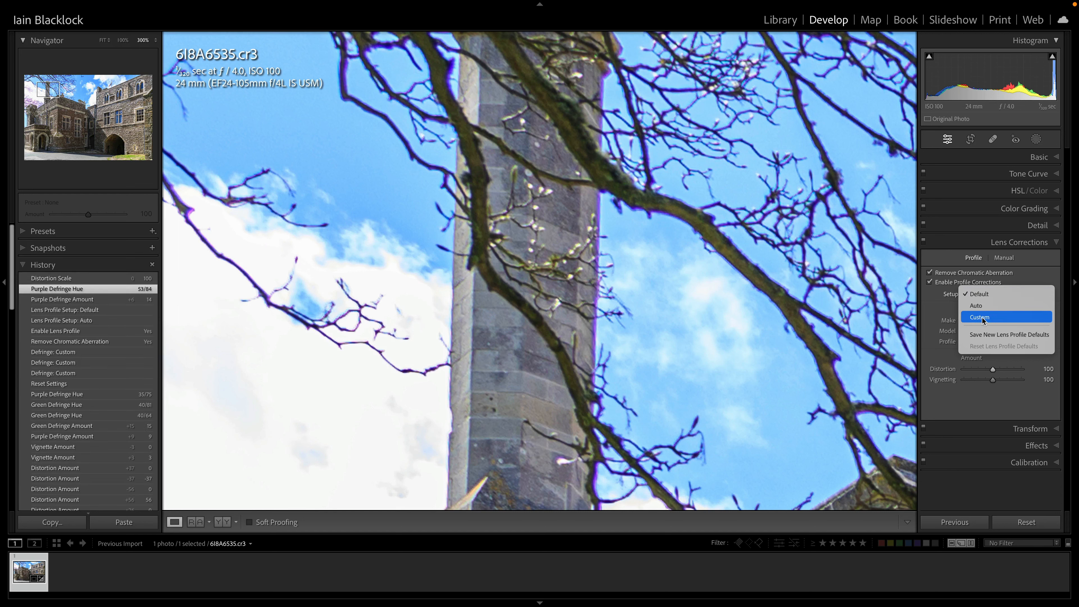
pyautogui.click(947, 319)
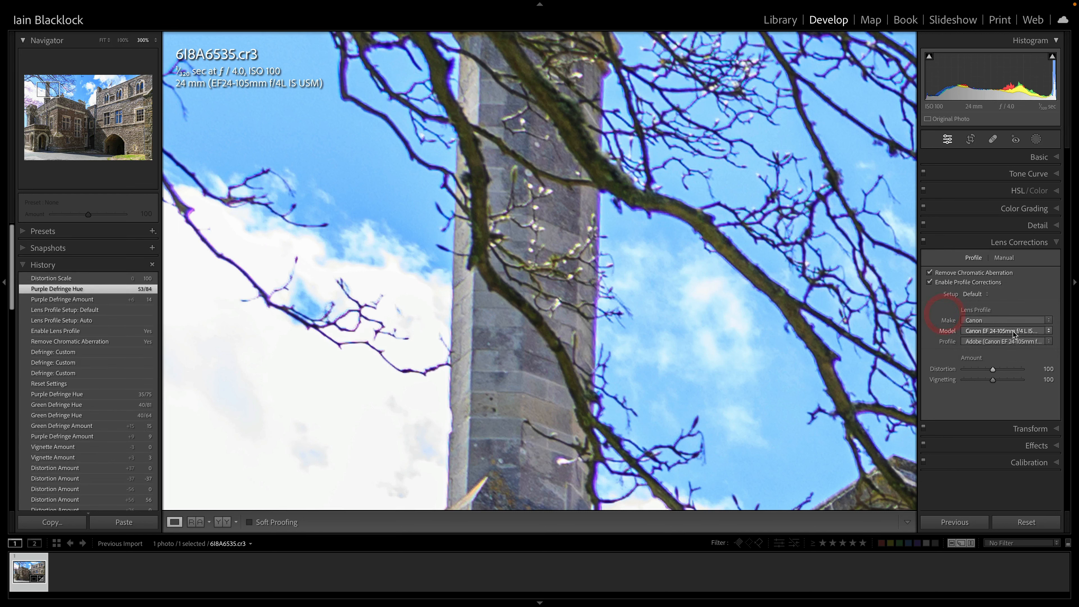
pyautogui.moveTo(992, 369); pyautogui.dragTo(1000, 369)
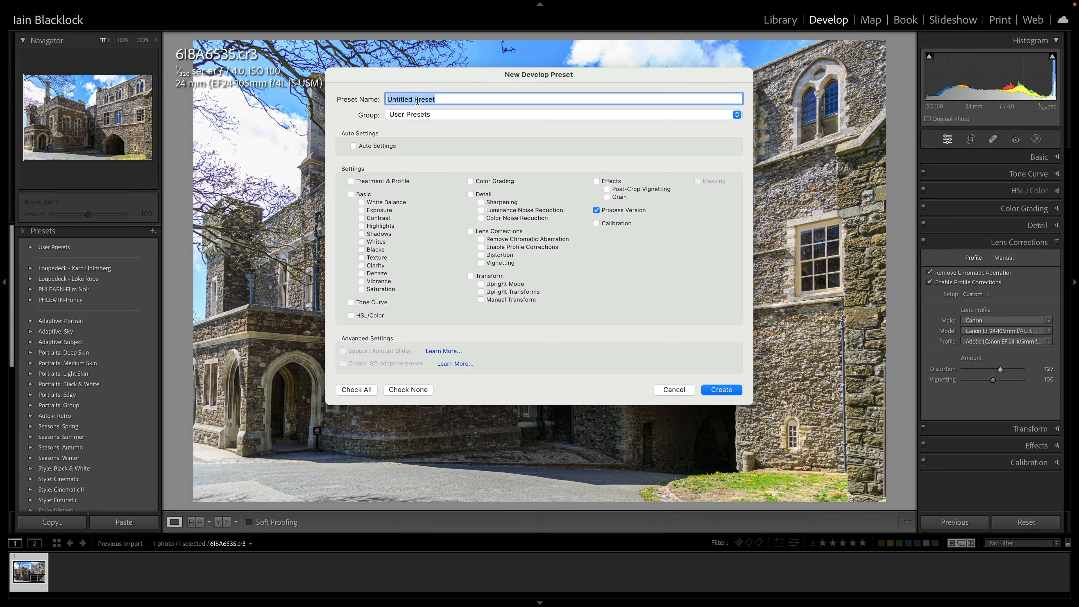
# Step: Create a develop preset named Lens Correction in User Presets with all Lens Corrections settings included, and show it in the group
pyautogui.write('Lens Co')
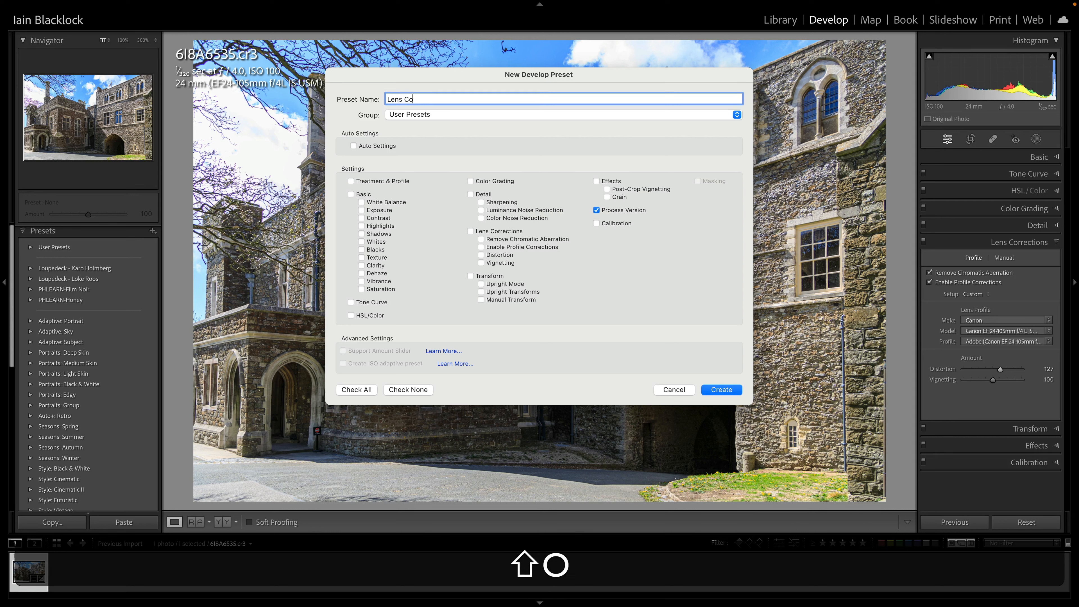
pyautogui.write('rrection')
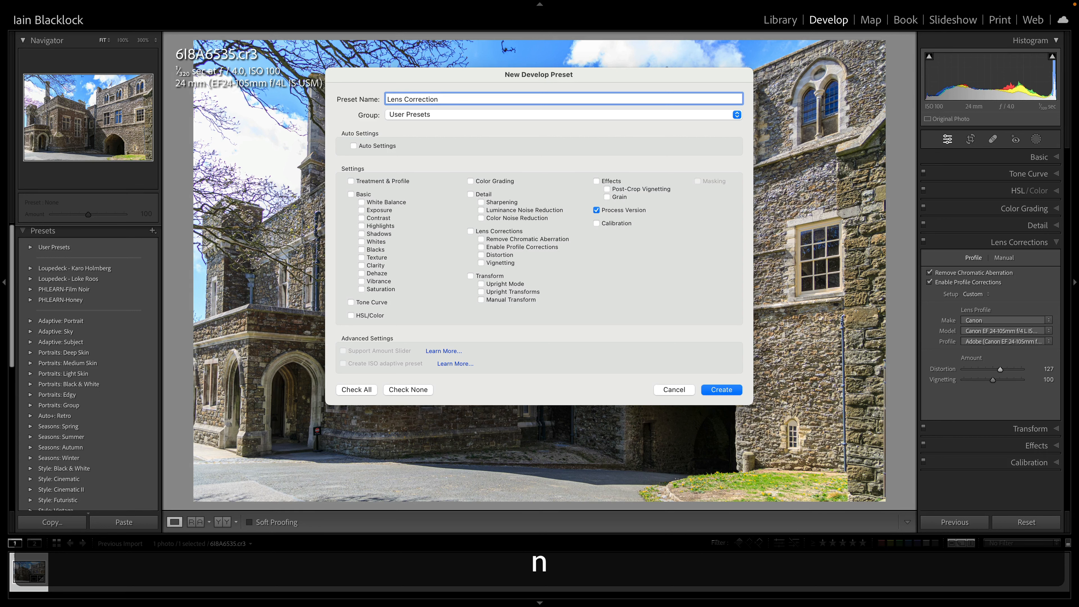
pyautogui.click(471, 233)
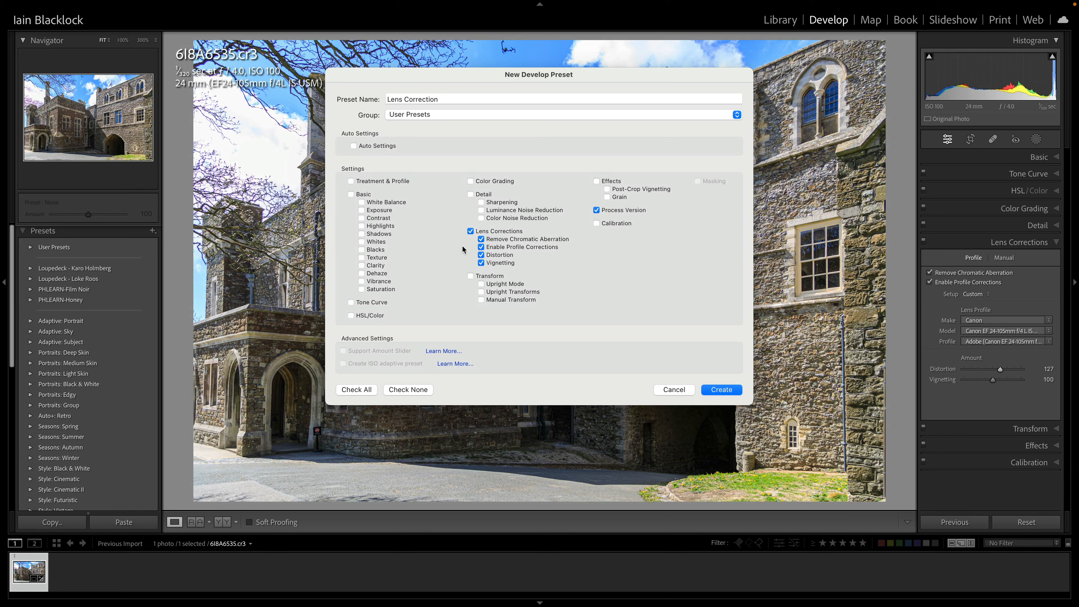
pyautogui.click(722, 389)
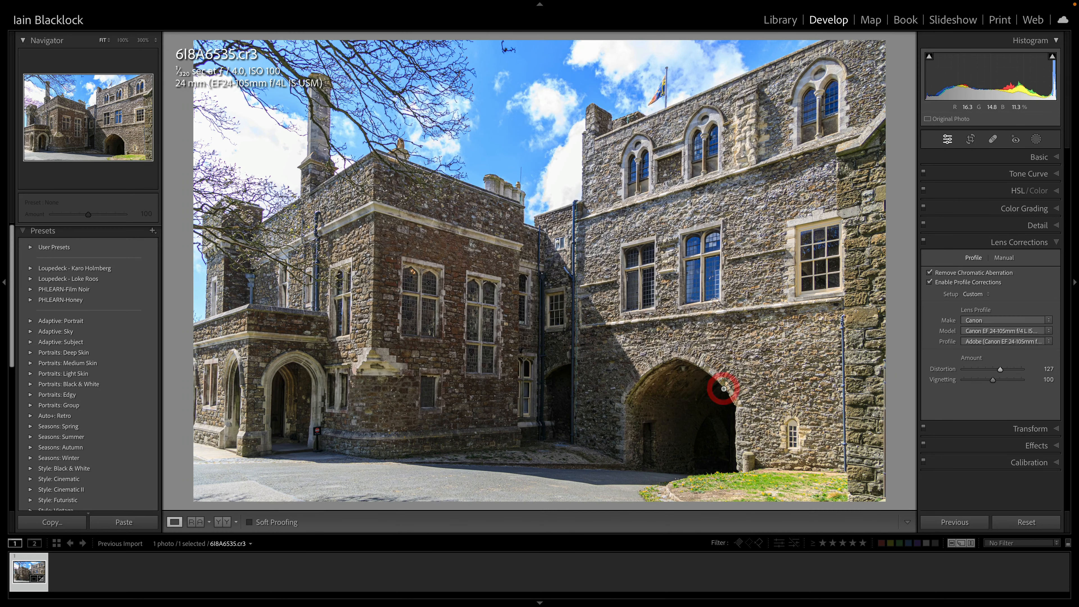
pyautogui.click(31, 248)
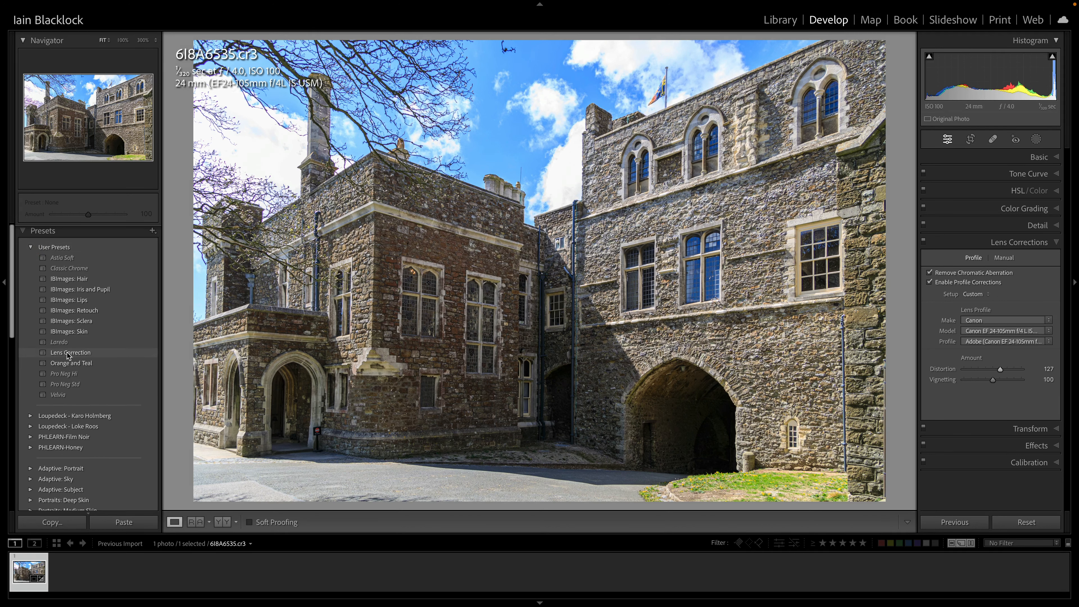
# Step: Start a photo import from the Library and choose the Lens Correction user preset as the develop settings applied during import
pyautogui.press('e')
pyautogui.rightClick(67, 310)
pyautogui.click(96, 471)
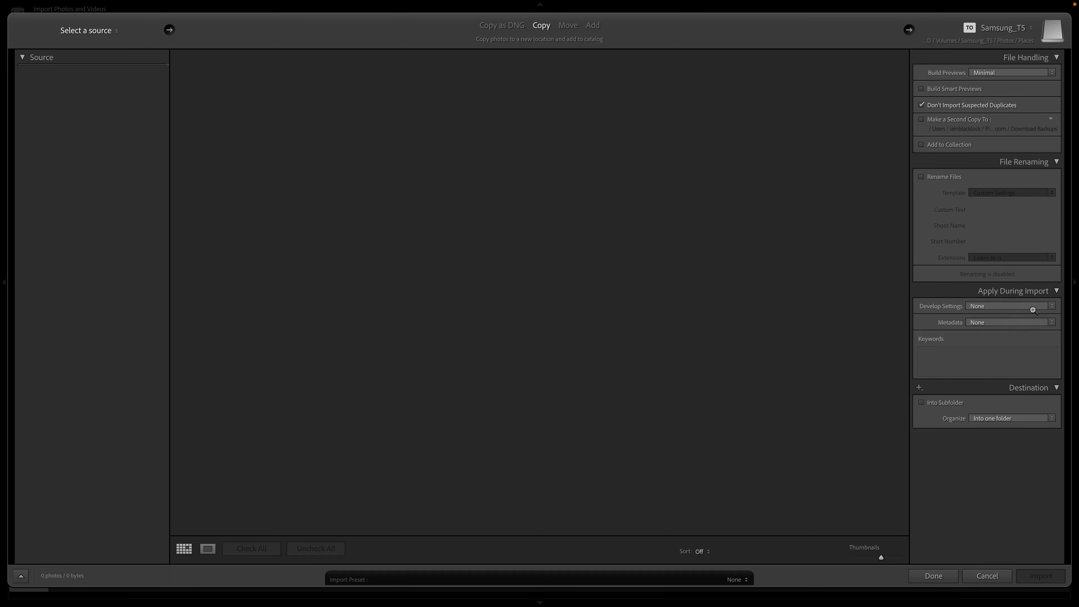
pyautogui.click(1051, 309)
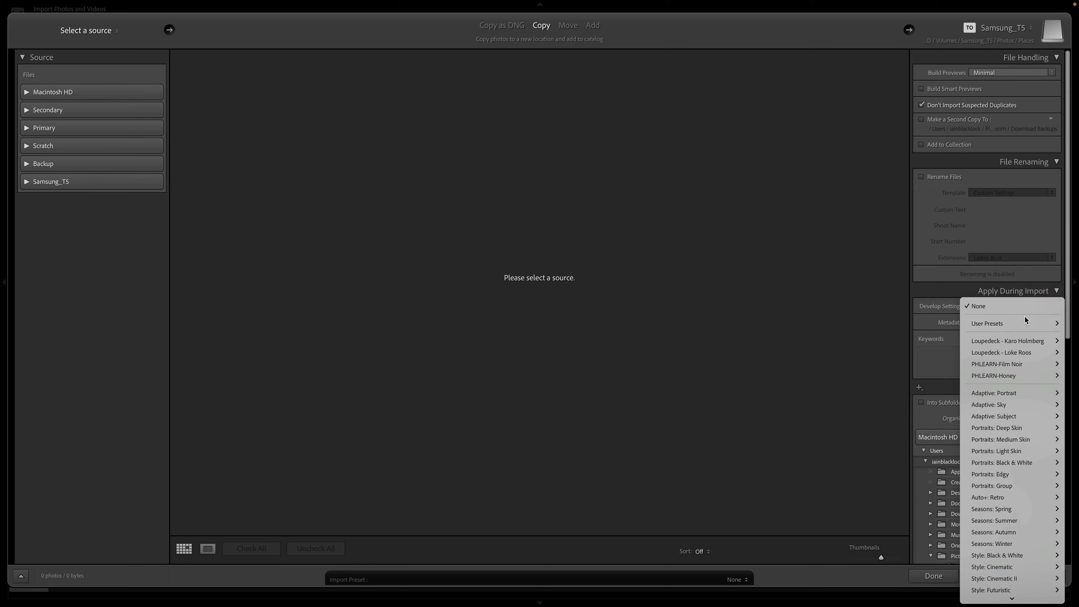
pyautogui.moveTo(1026, 323)
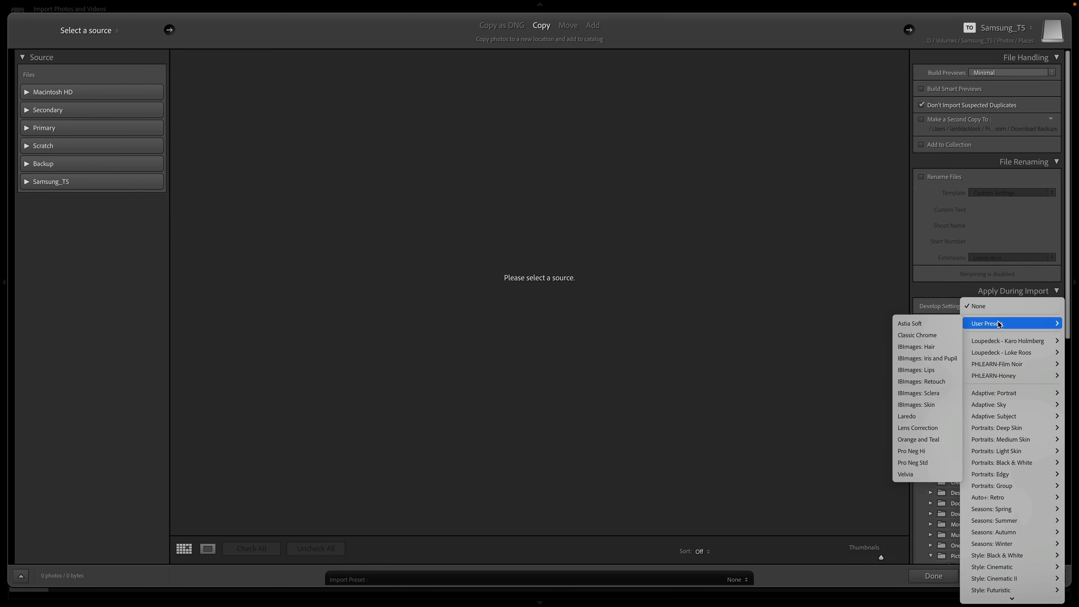
pyautogui.click(909, 429)
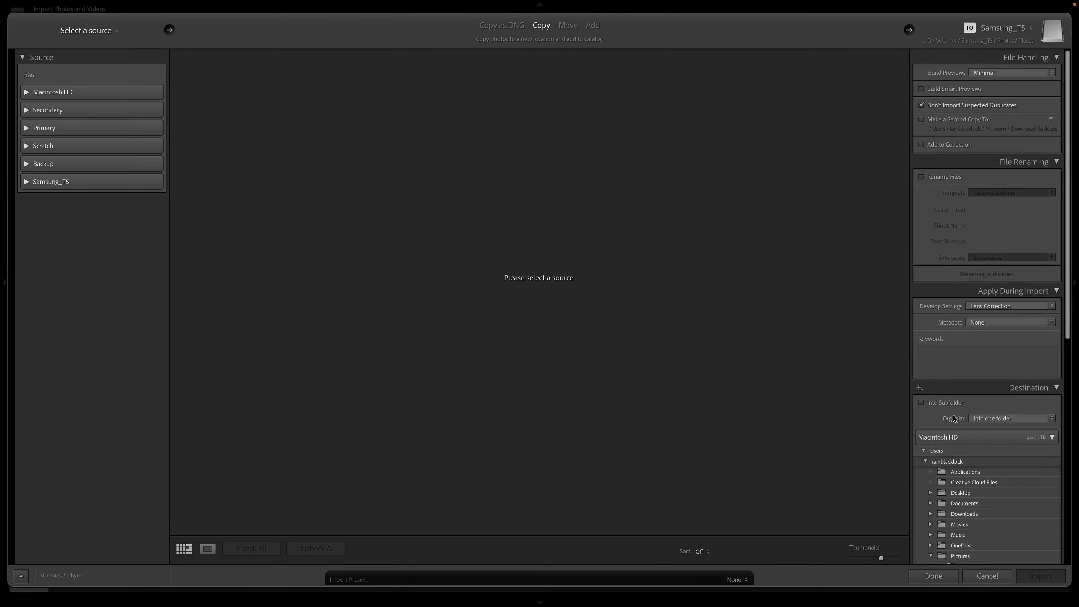